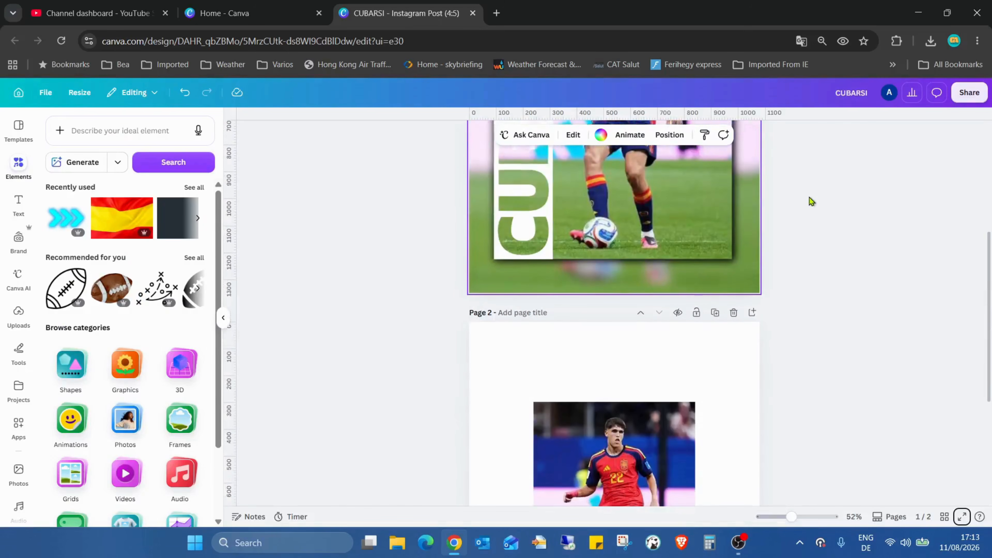
Step: Duplicate the player photo on page 2 and move the copy aside, partly beyond the page's right edge
{"action": "left_click", "coordinate": [653, 305]}
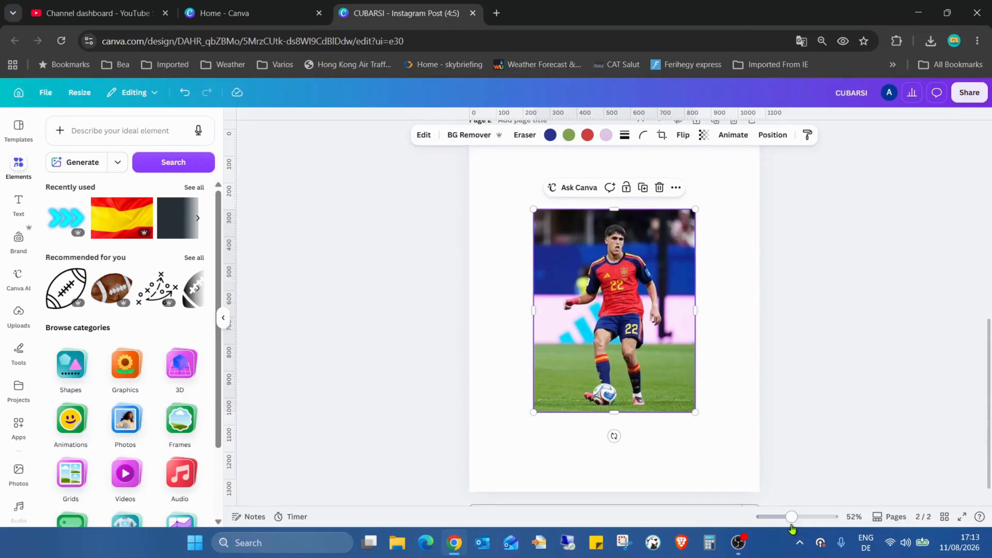
{"action": "left_click_drag", "start_coordinate": [791, 517], "coordinate": [787, 517]}
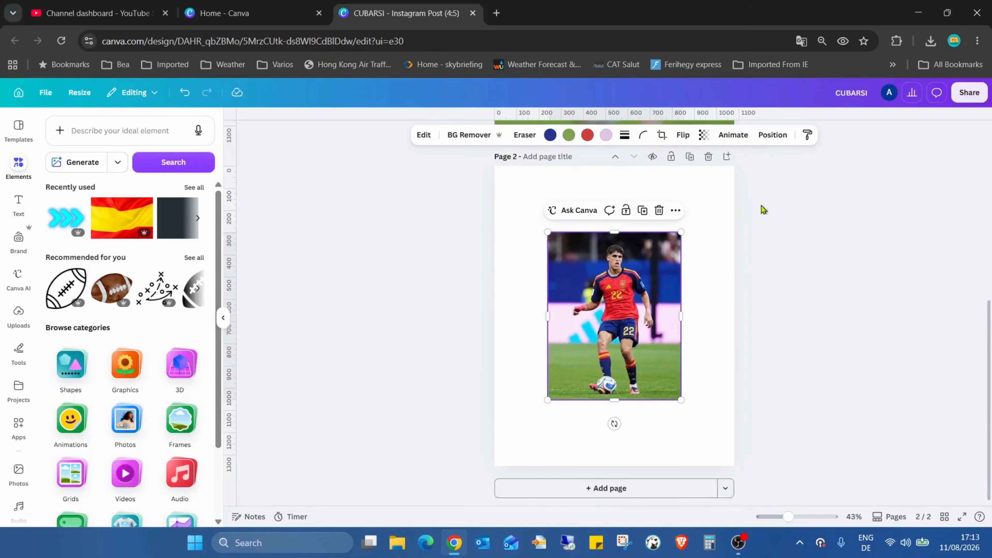
{"action": "left_click", "coordinate": [616, 262]}
{"action": "left_click", "coordinate": [643, 210]}
{"action": "left_click_drag", "start_coordinate": [630, 282], "coordinate": [743, 325]}
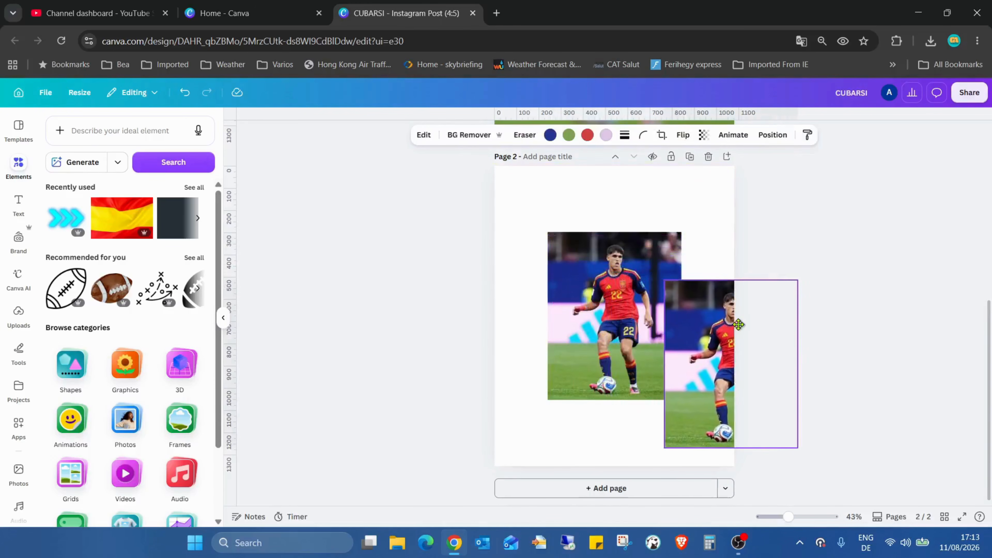
Step: Align the original photo with the page's top-left corner and enlarge it to fill page 2
{"action": "left_click_drag", "start_coordinate": [590, 249], "coordinate": [537, 183]}
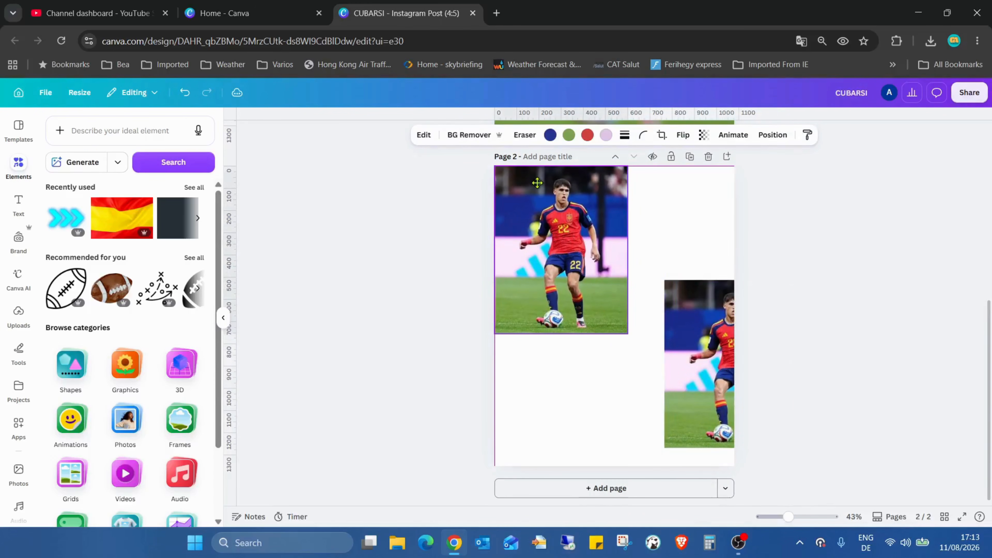
{"action": "left_click_drag", "start_coordinate": [627, 333], "coordinate": [749, 449]}
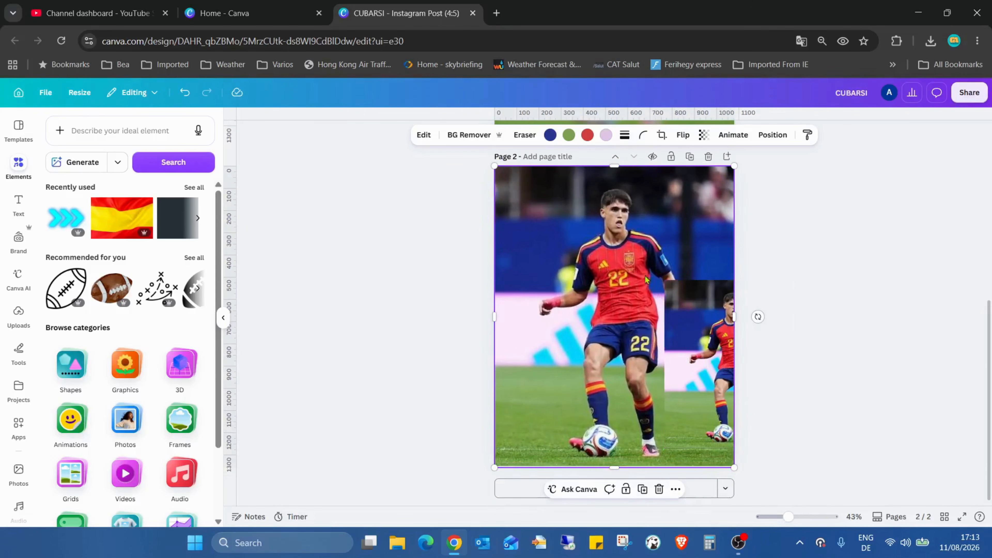
{"action": "left_click_drag", "start_coordinate": [631, 222], "coordinate": [628, 215]}
Step: Blur the whole page-filling background photo at an intensity of 64
{"action": "left_click", "coordinate": [441, 133]}
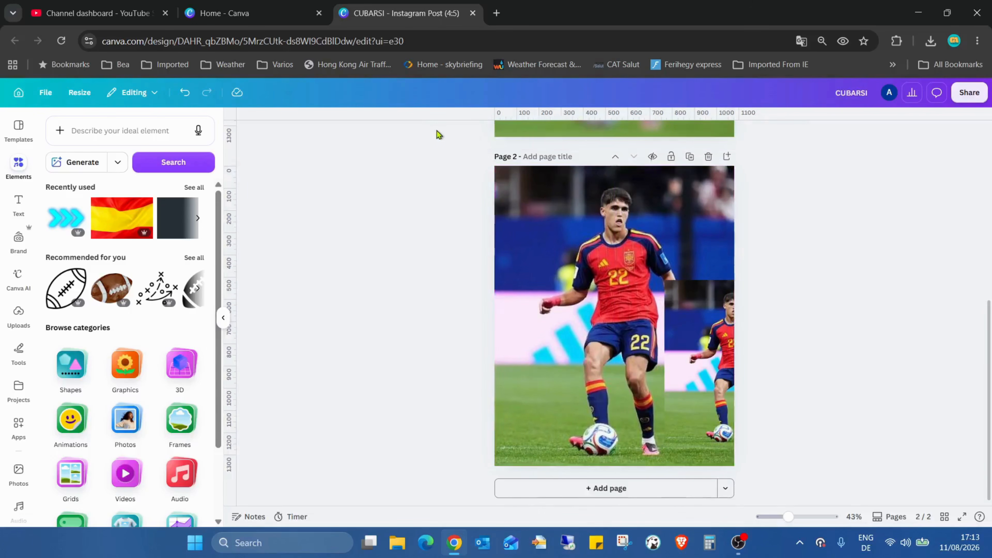
{"action": "left_click", "coordinate": [574, 239]}
{"action": "left_click", "coordinate": [423, 135]}
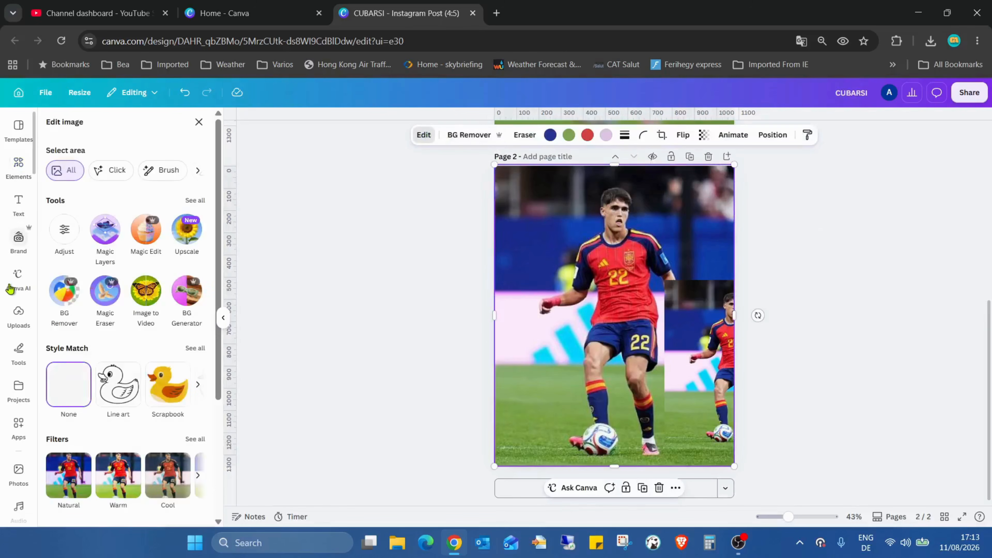
{"action": "left_click", "coordinate": [195, 200]}
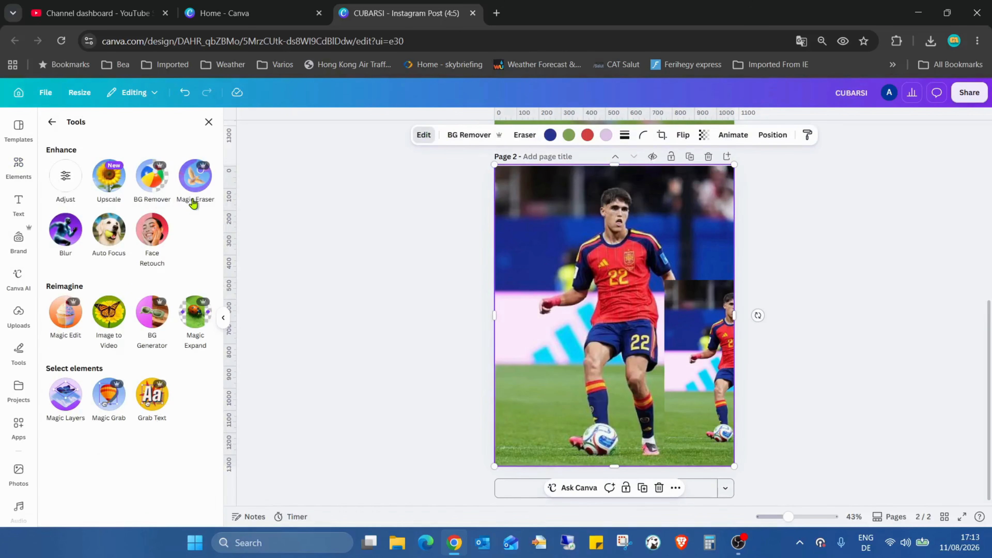
{"action": "left_click", "coordinate": [66, 229]}
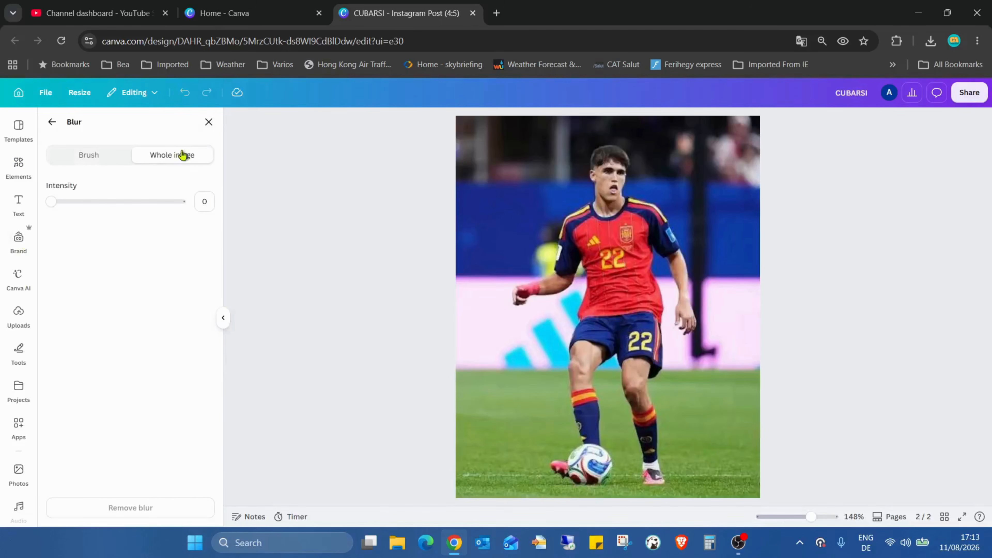
{"action": "left_click_drag", "start_coordinate": [69, 214], "coordinate": [134, 218]}
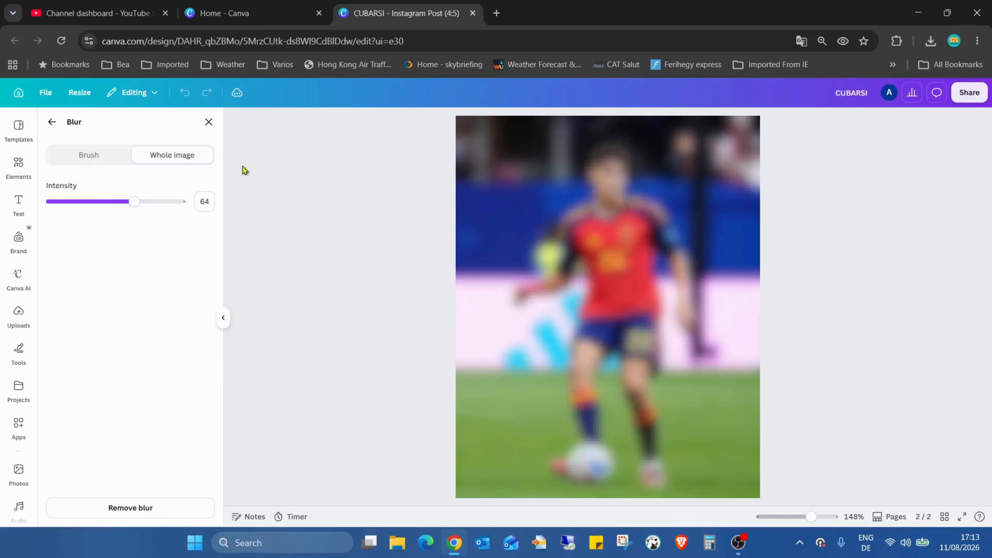
{"action": "left_click", "coordinate": [209, 121]}
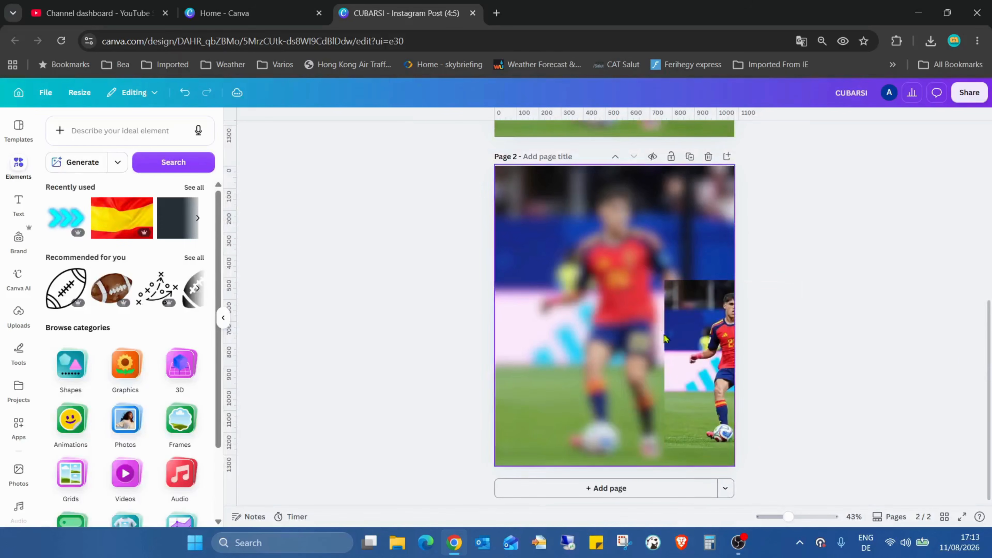
Step: Place the sharp photo copy over the blurred background and enlarge it, leaving a blurred margin on all sides
{"action": "left_click_drag", "start_coordinate": [656, 299], "coordinate": [535, 225]}
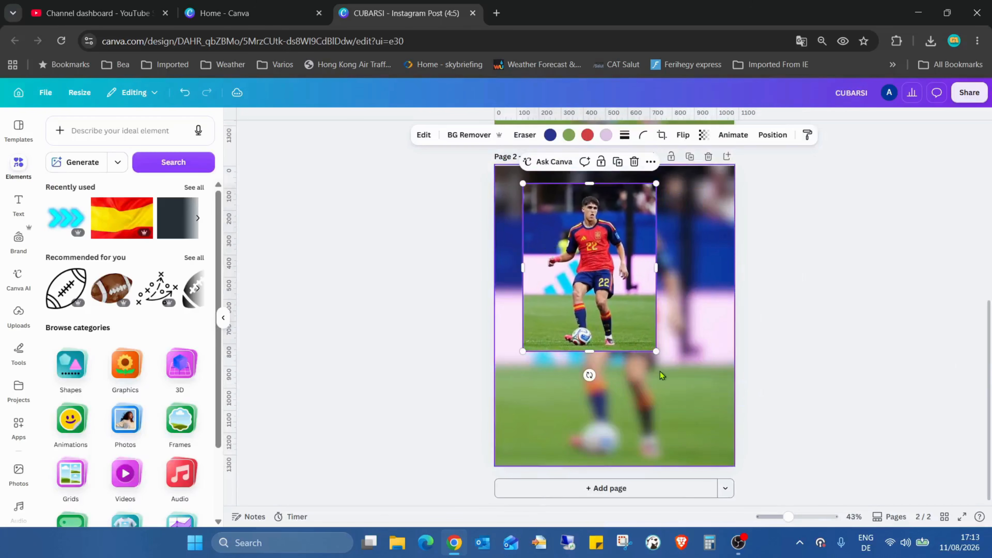
{"action": "left_click_drag", "start_coordinate": [656, 353], "coordinate": [726, 438]}
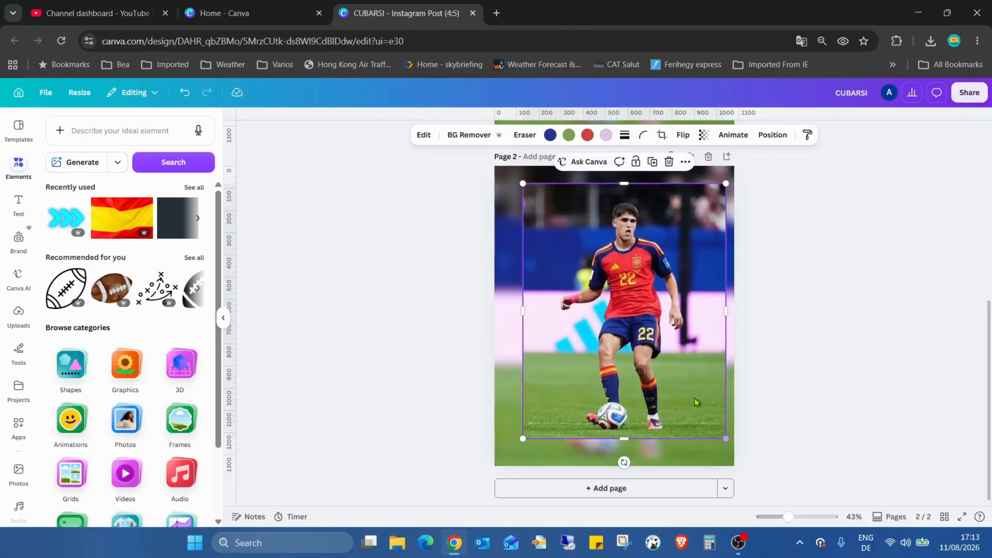
{"action": "left_click_drag", "start_coordinate": [672, 375], "coordinate": [667, 377]}
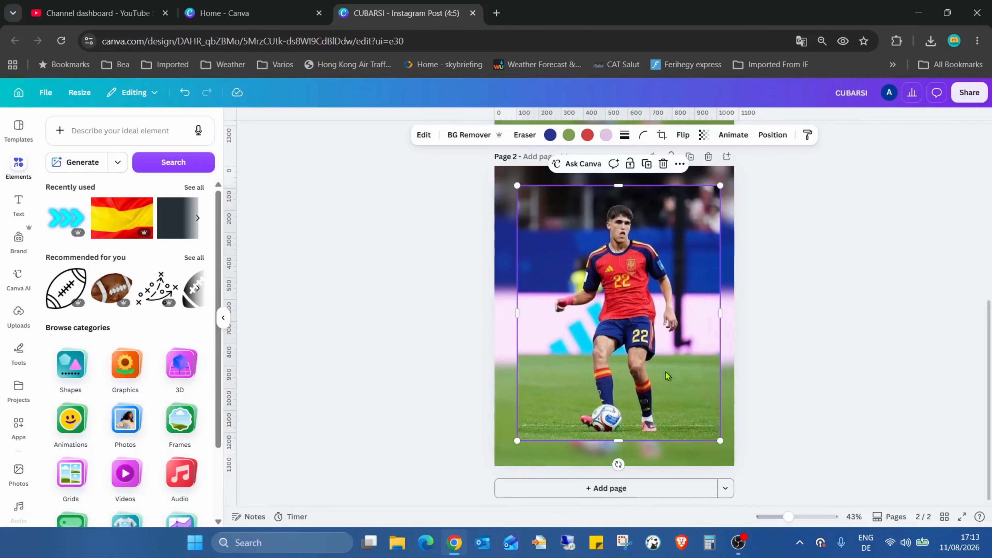
Step: Give the sharp photo a Glow shadow with intensity 86 and blur amount 41
{"action": "left_click", "coordinate": [423, 135]}
{"action": "scroll", "coordinate": [157, 333], "scroll_direction": "down", "scroll_amount": 5}
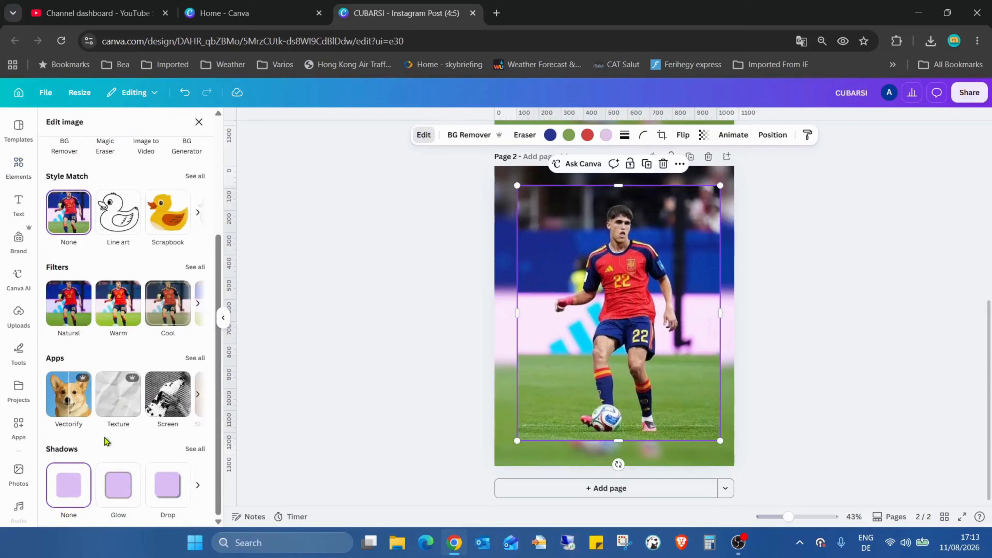
{"action": "left_click", "coordinate": [199, 449]}
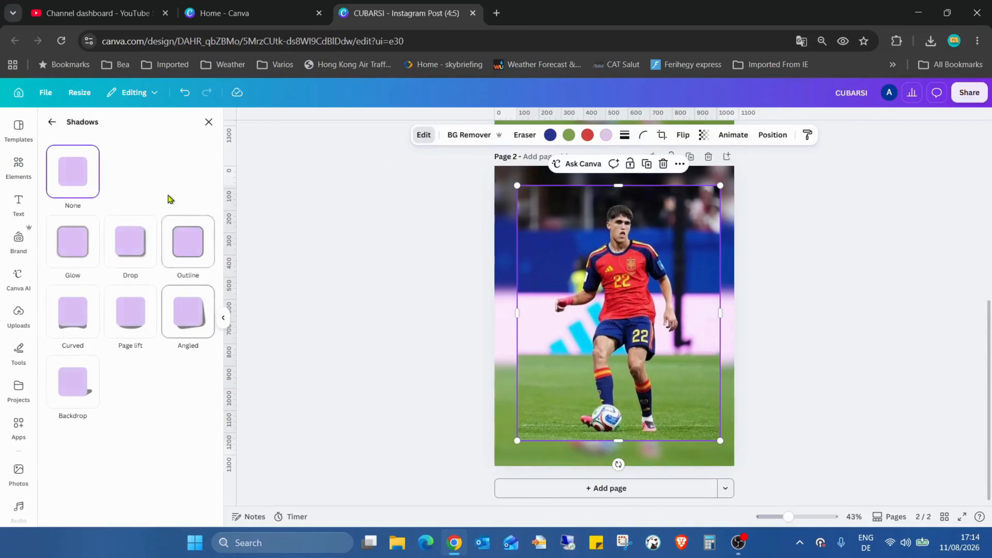
{"action": "left_click", "coordinate": [86, 241]}
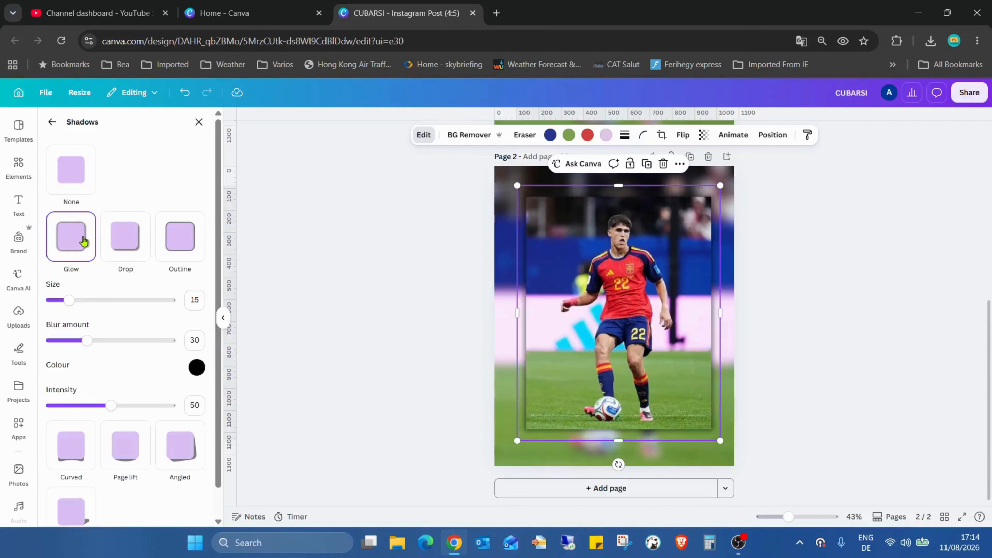
{"action": "left_click_drag", "start_coordinate": [111, 405], "coordinate": [155, 413]}
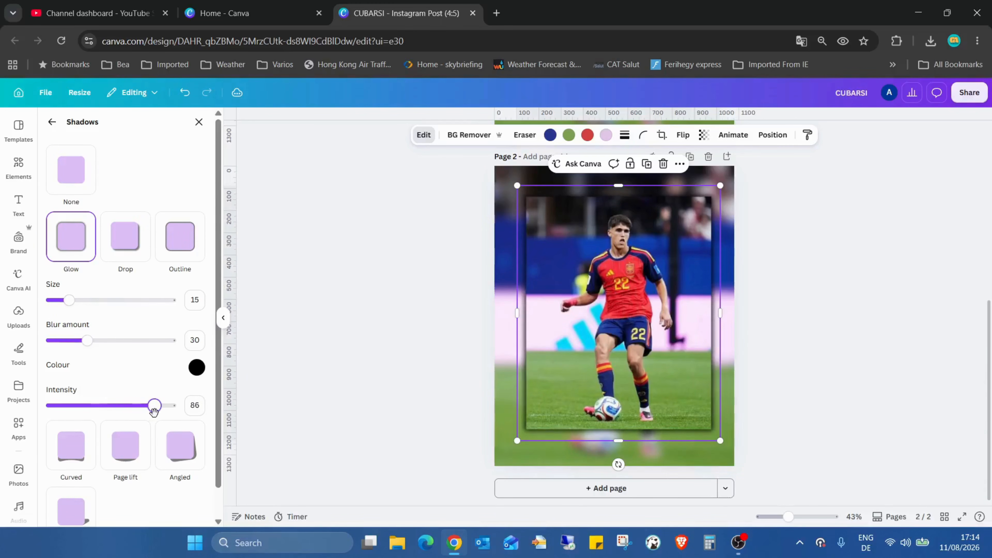
{"action": "left_click_drag", "start_coordinate": [87, 340], "coordinate": [99, 345]}
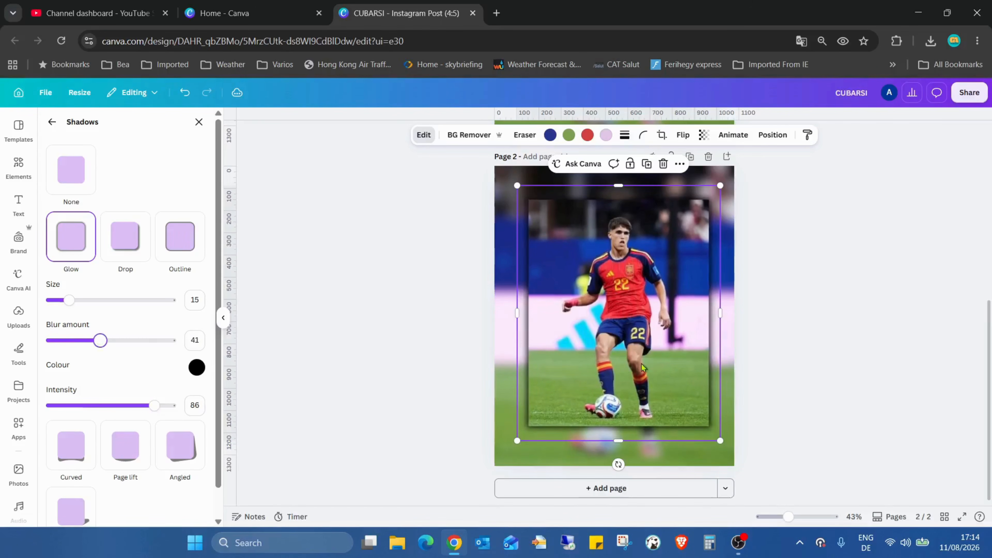
{"action": "left_click", "coordinate": [885, 356]}
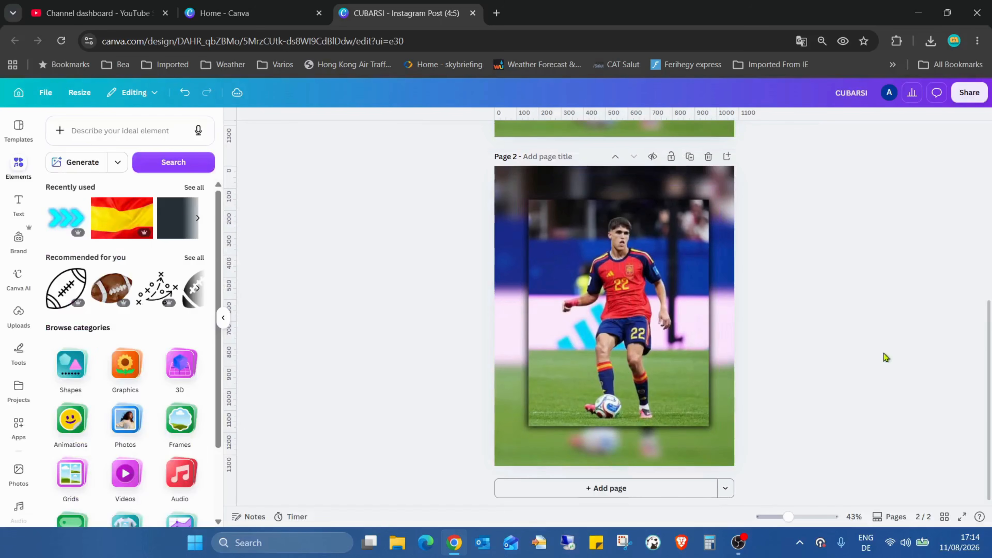
Step: Enlarge the sharp photo to about 1027 × 1290 px and centre it on the page both vertically and horizontally
{"action": "left_click", "coordinate": [720, 441]}
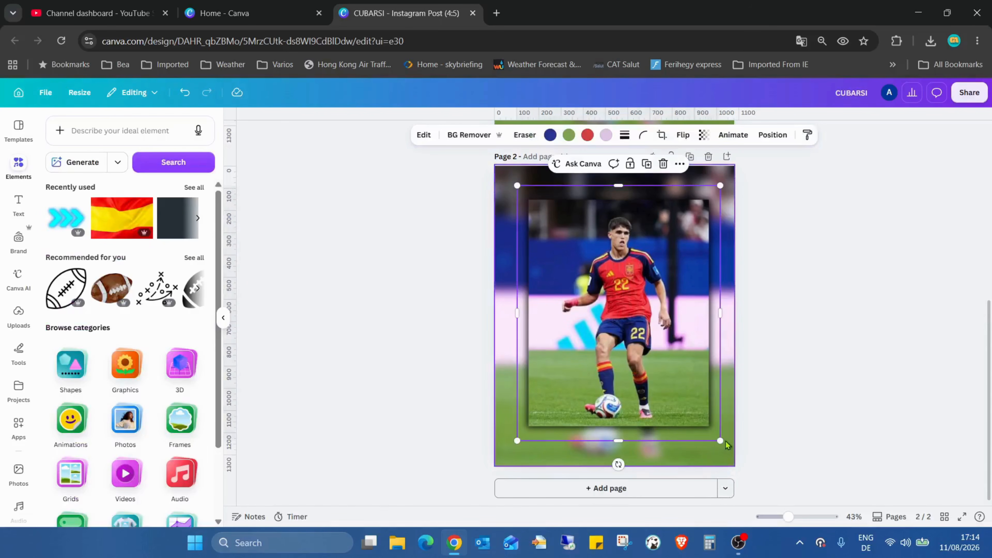
{"action": "left_click_drag", "start_coordinate": [720, 442], "coordinate": [746, 471]}
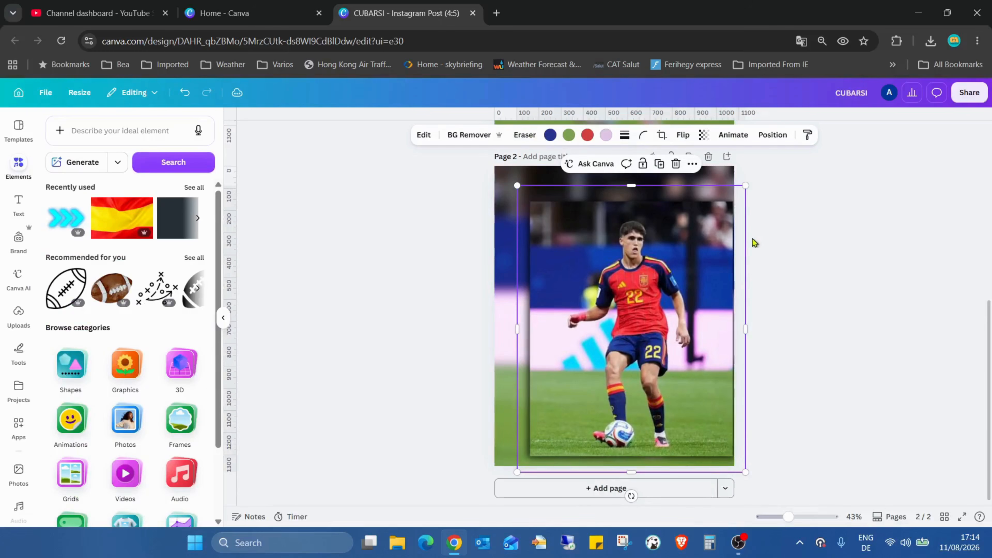
{"action": "left_click", "coordinate": [772, 134]}
{"action": "left_click", "coordinate": [118, 271]}
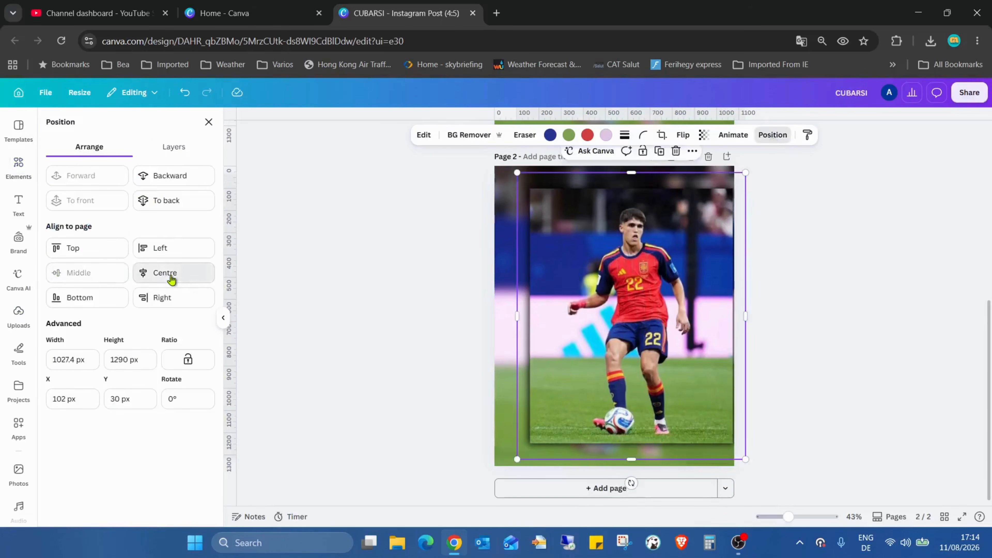
{"action": "left_click", "coordinate": [171, 275]}
{"action": "left_click", "coordinate": [908, 329]}
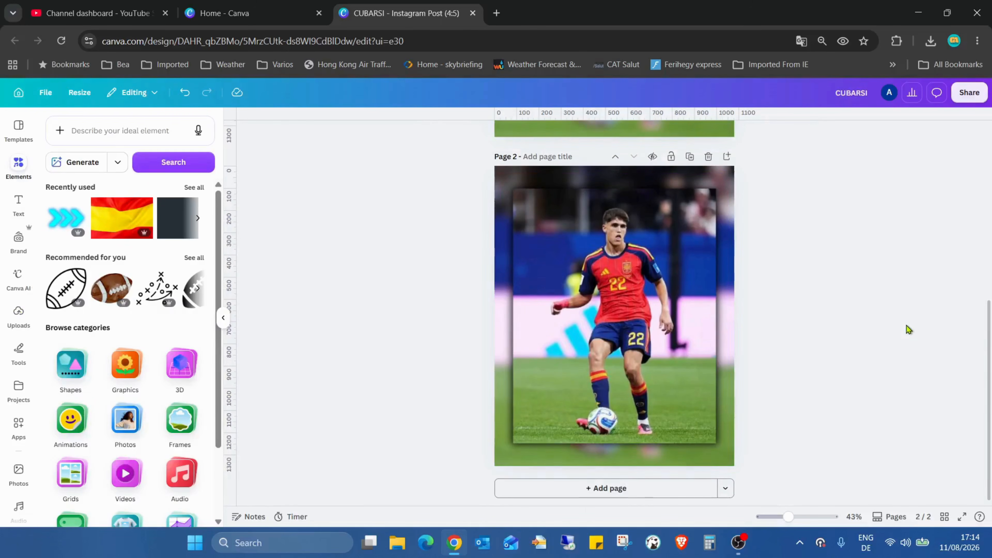
Step: Reduce the sharp photo to about 999 × 1255 px and centre it on the page again in both directions
{"action": "left_click", "coordinate": [624, 363]}
{"action": "mouse_move", "coordinate": [733, 464]}
{"action": "left_mouse_down"}
{"action": "mouse_move", "coordinate": [706, 420]}
{"action": "mouse_move", "coordinate": [723, 453]}
{"action": "left_mouse_up"}
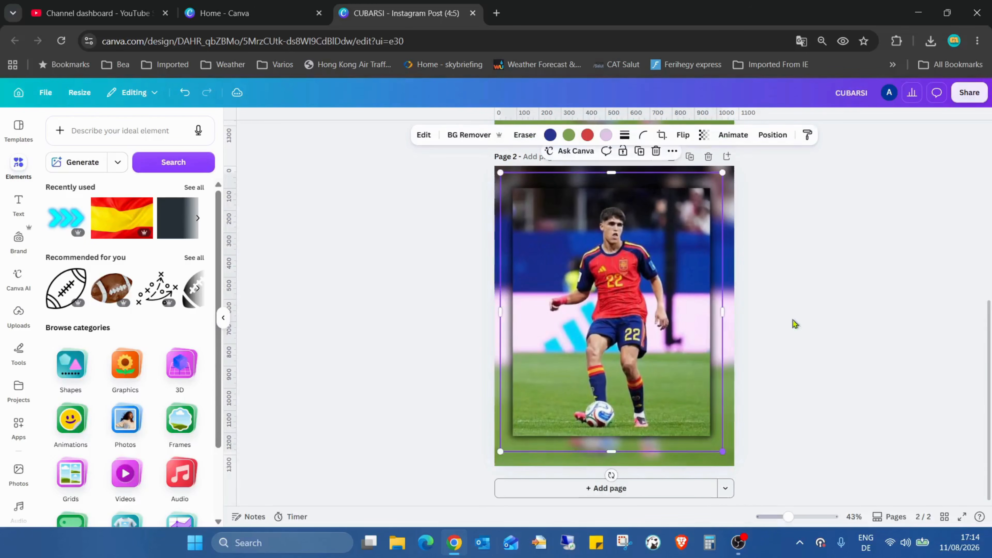
{"action": "left_click", "coordinate": [772, 136]}
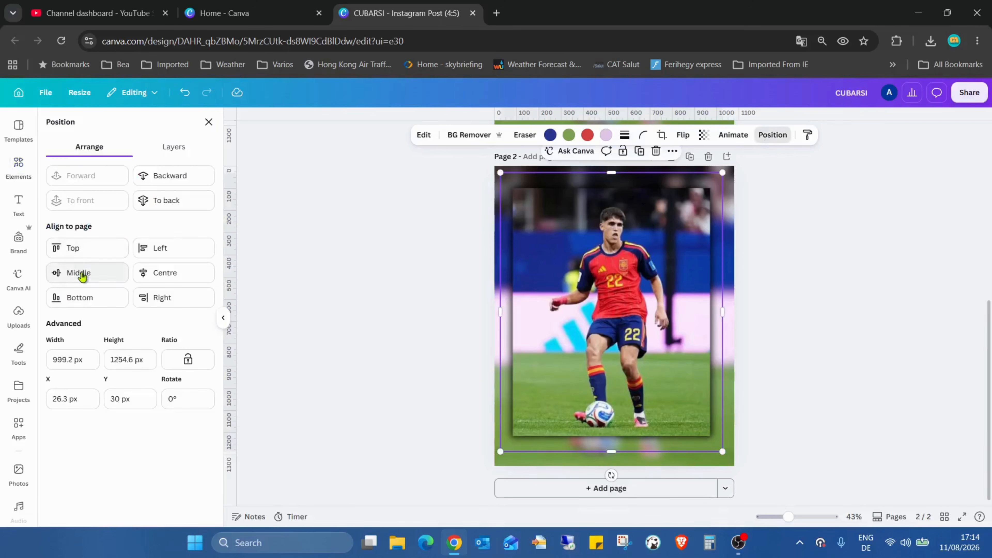
{"action": "left_click", "coordinate": [83, 273]}
{"action": "left_click", "coordinate": [166, 281]}
{"action": "left_click", "coordinate": [862, 339]}
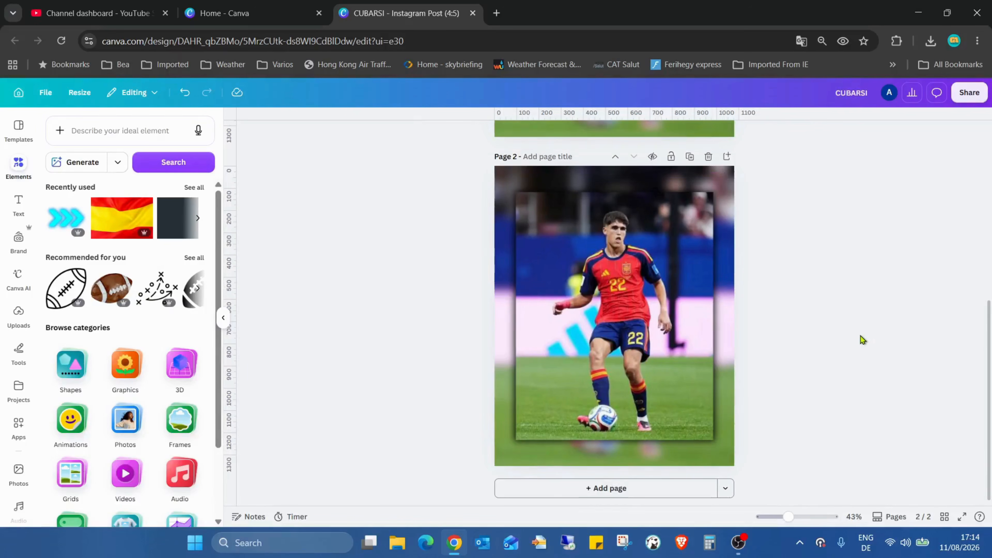
Step: Add a heading reading "CUBARSI" to page 2 and colour its text white
{"action": "left_click", "coordinate": [16, 201]}
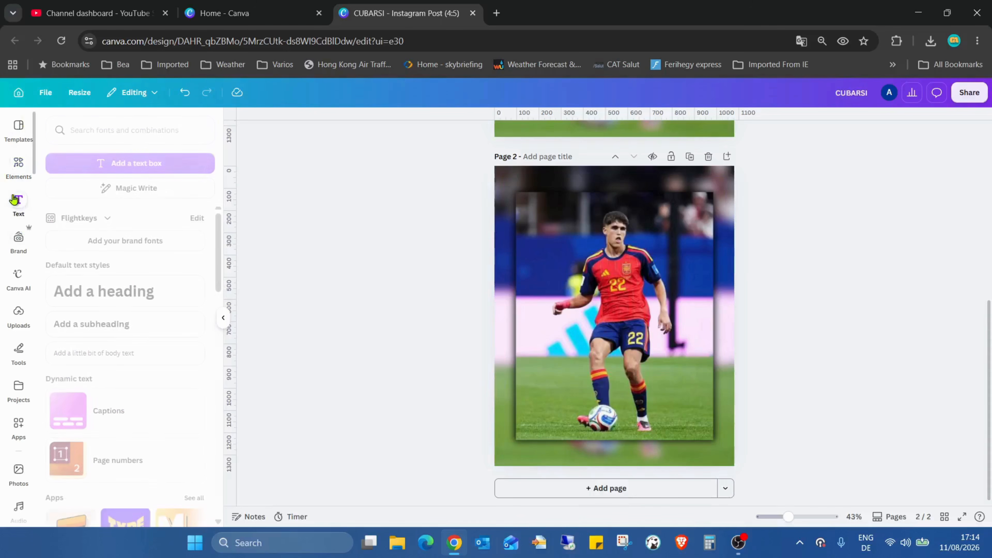
{"action": "left_click", "coordinate": [151, 291]}
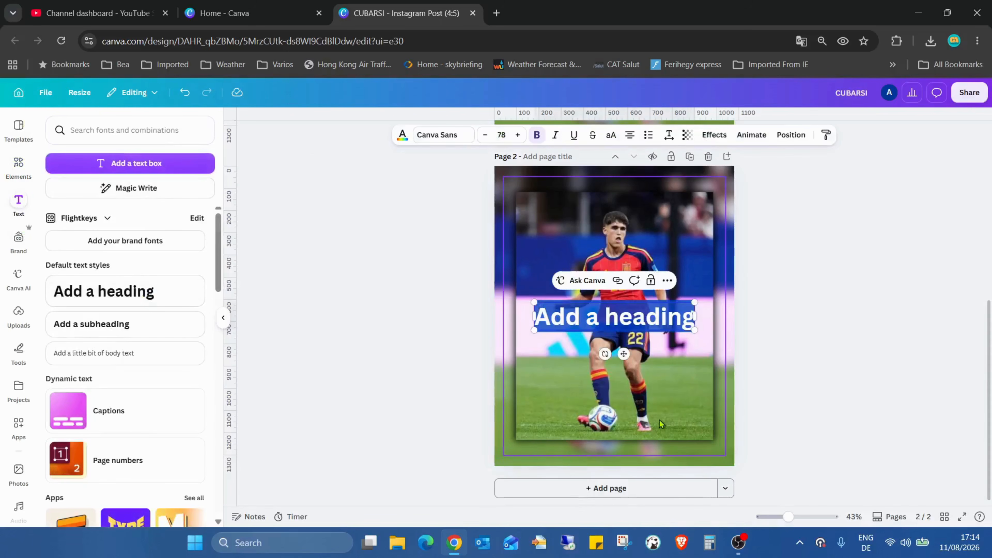
{"action": "type", "text": "CUBARSI"}
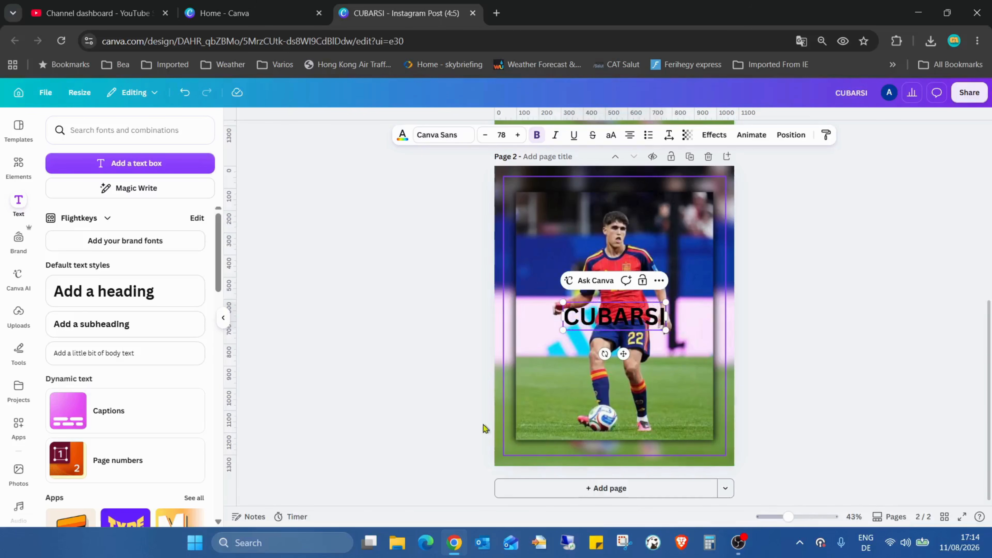
{"action": "left_click_drag", "start_coordinate": [664, 315], "coordinate": [564, 315]}
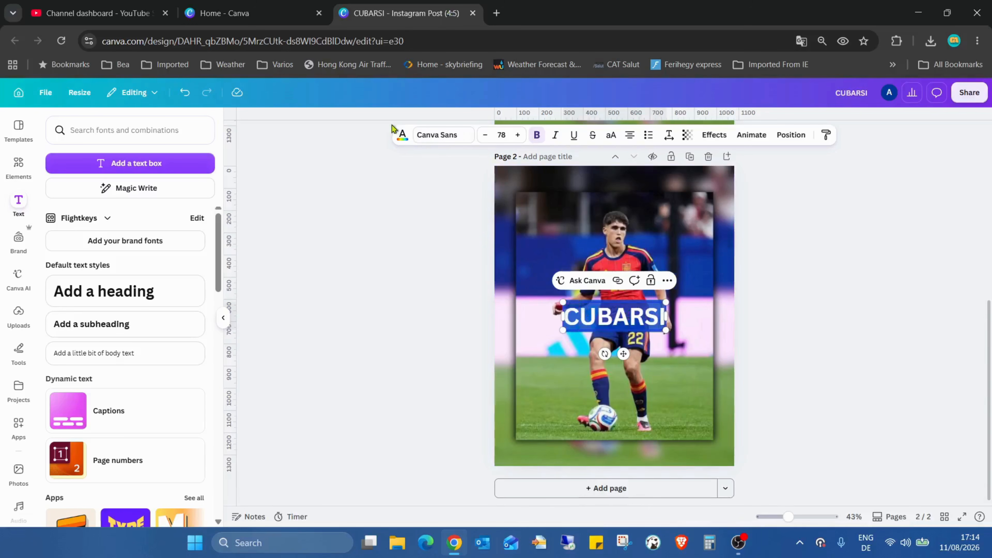
{"action": "left_click", "coordinate": [402, 135]}
{"action": "left_click", "coordinate": [196, 396]}
Step: Rotate the CUBARSI heading to -90° and change its font to 210 수퍼사이즈 Black Box
{"action": "left_click", "coordinate": [791, 134]}
{"action": "left_click", "coordinate": [192, 398]}
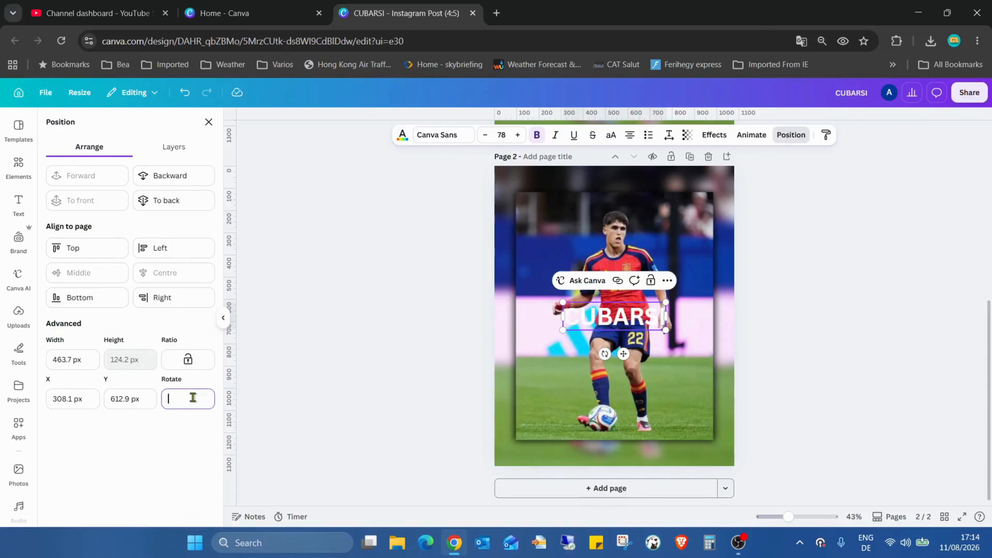
{"action": "type", "text": "-90"}
{"action": "key", "text": "Return"}
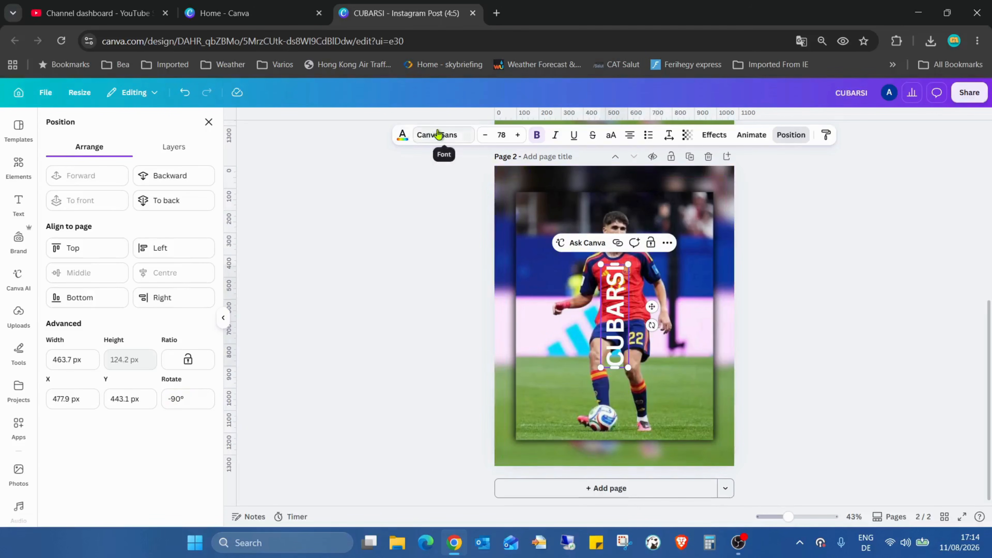
{"action": "left_click", "coordinate": [443, 134]}
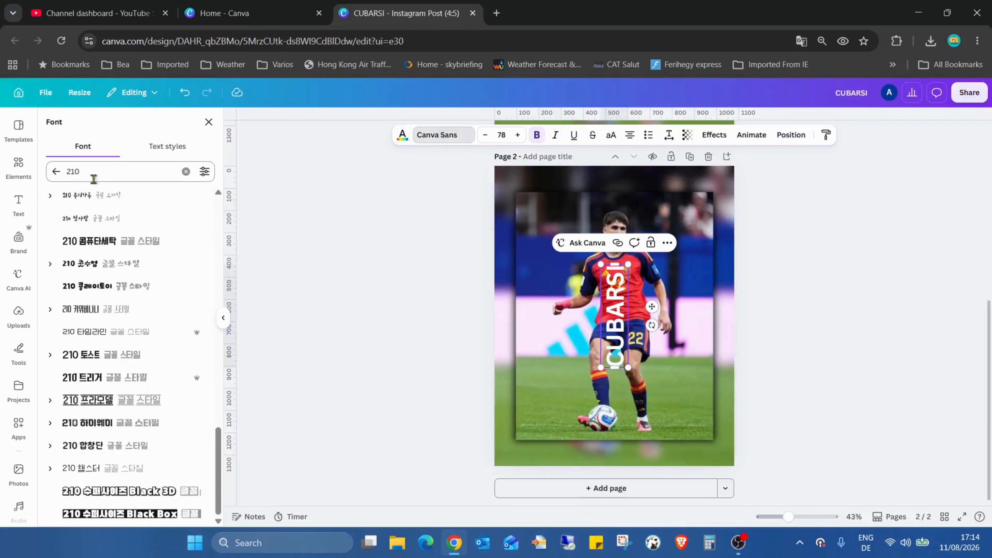
{"action": "left_click", "coordinate": [156, 514]}
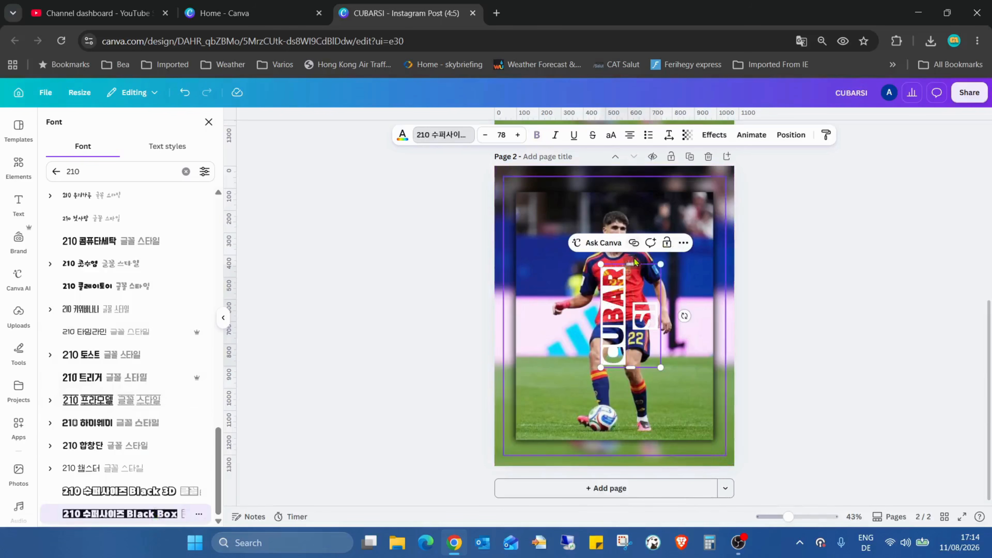
Step: Put the CUBARSI heading on one line and enlarge it to span the full height of the sharp photo's left edge
{"action": "left_click_drag", "start_coordinate": [630, 264], "coordinate": [535, 226]}
{"action": "left_click", "coordinate": [801, 274]}
{"action": "left_click_drag", "start_coordinate": [544, 316], "coordinate": [571, 443]}
{"action": "left_click", "coordinate": [833, 474]}
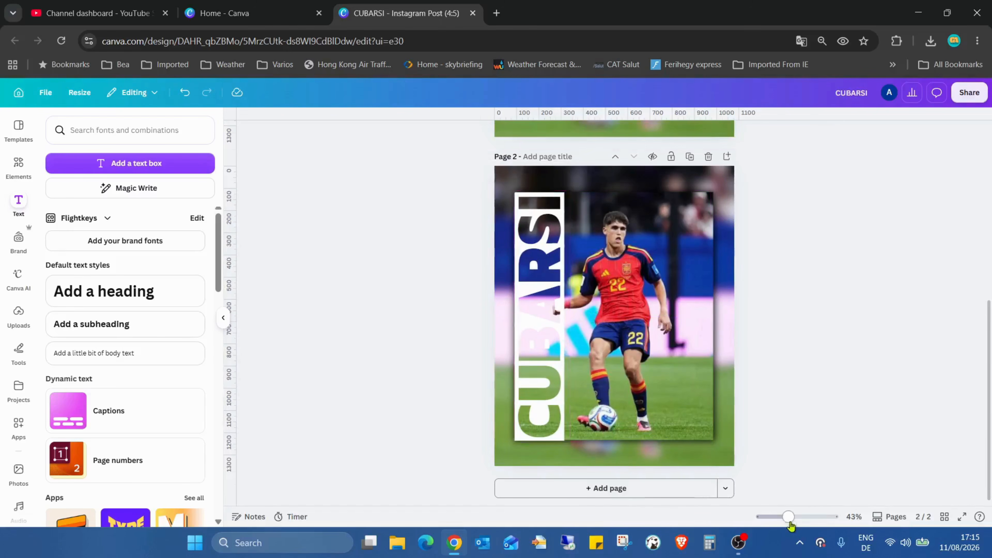
Step: Reduce the CUBARSI heading slightly to font size 157 so its lower end fits the sharp photo's bottom edge
{"action": "left_click_drag", "start_coordinate": [789, 517], "coordinate": [804, 517]}
{"action": "scroll", "coordinate": [489, 379], "scroll_direction": "down", "scroll_amount": 5}
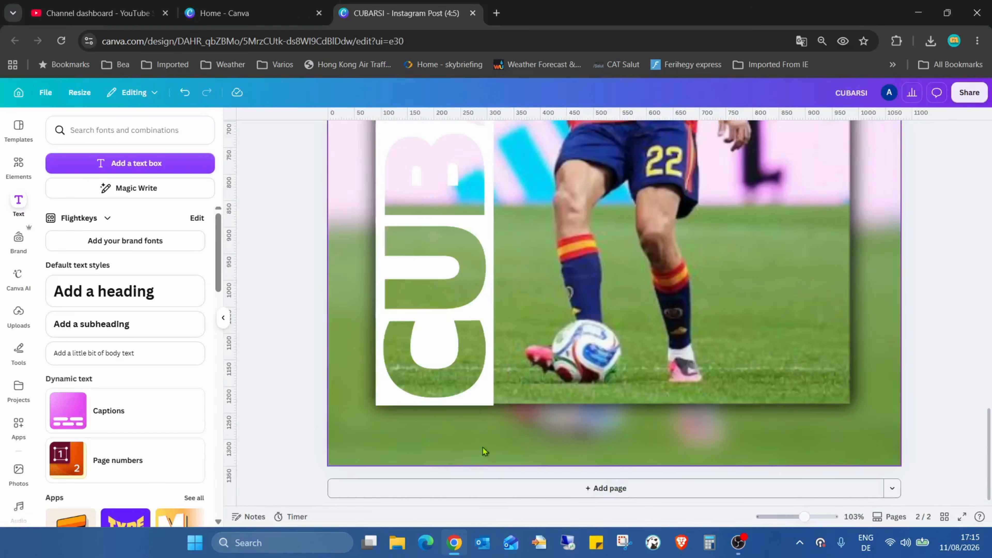
{"action": "left_click", "coordinate": [467, 384]}
{"action": "left_click_drag", "start_coordinate": [508, 407], "coordinate": [506, 405]}
{"action": "scroll", "coordinate": [506, 387], "scroll_direction": "up", "scroll_amount": 10}
{"action": "scroll", "coordinate": [506, 369], "scroll_direction": "down", "scroll_amount": 10}
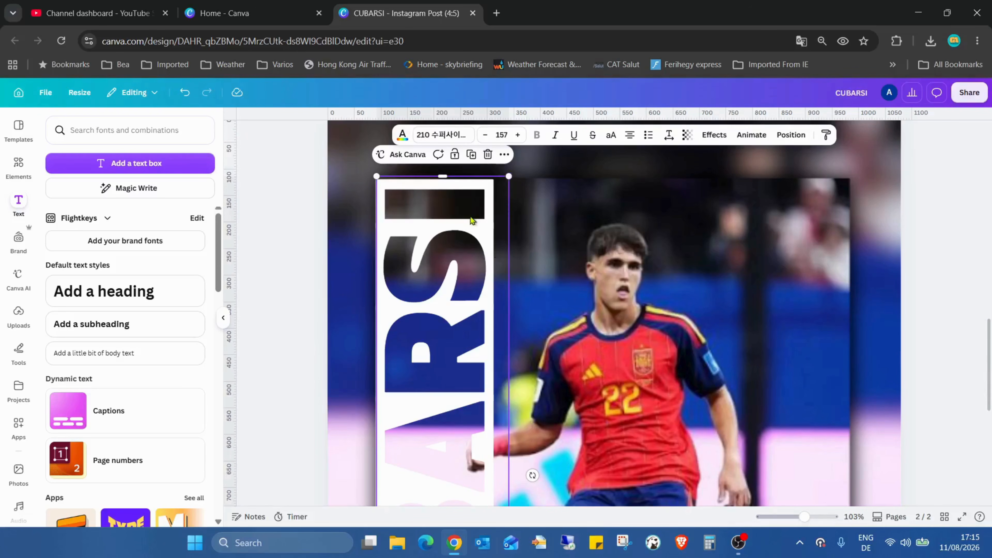
Step: Shift the CUBARSI heading slightly up toward the photo's top edge and reduce its font size to 156
{"action": "left_click_drag", "start_coordinate": [471, 219], "coordinate": [470, 215]}
{"action": "scroll", "coordinate": [534, 425], "scroll_direction": "down", "scroll_amount": 5}
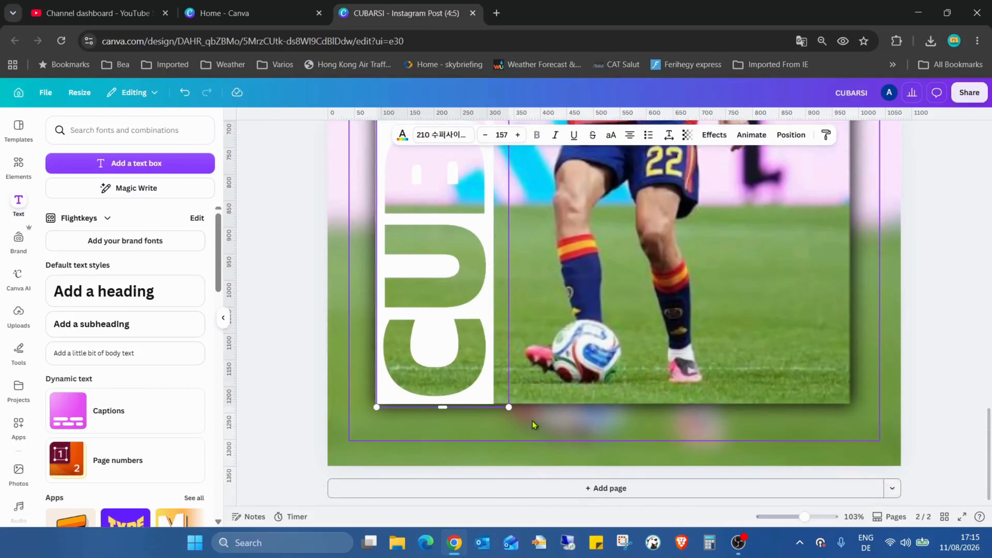
{"action": "left_click_drag", "start_coordinate": [508, 405], "coordinate": [503, 402]}
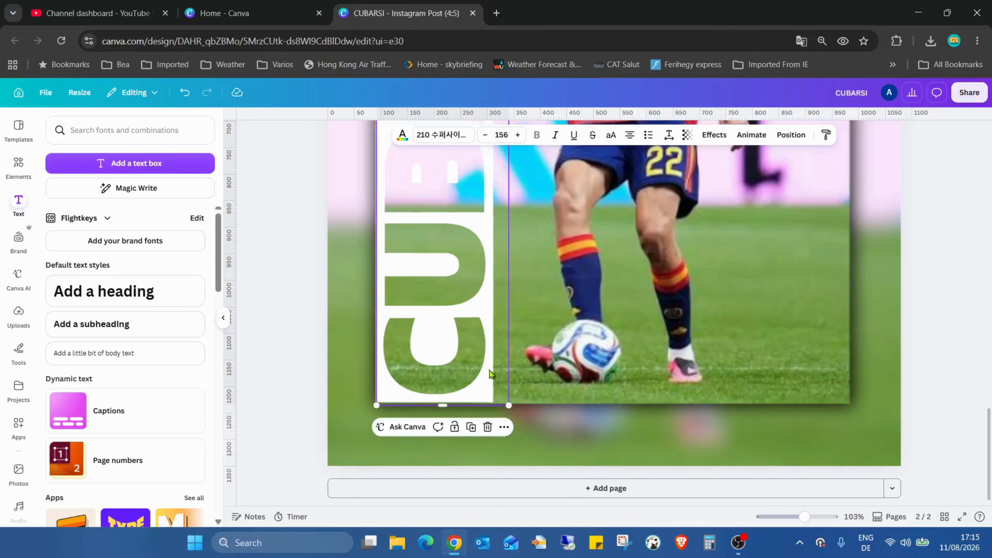
Step: Nudge the CUBARSI heading down three small increments to align its lower end with the sharp photo's bottom edge
{"action": "left_click", "coordinate": [510, 355]}
{"action": "left_click", "coordinate": [491, 357]}
{"action": "left_click", "coordinate": [488, 353]}
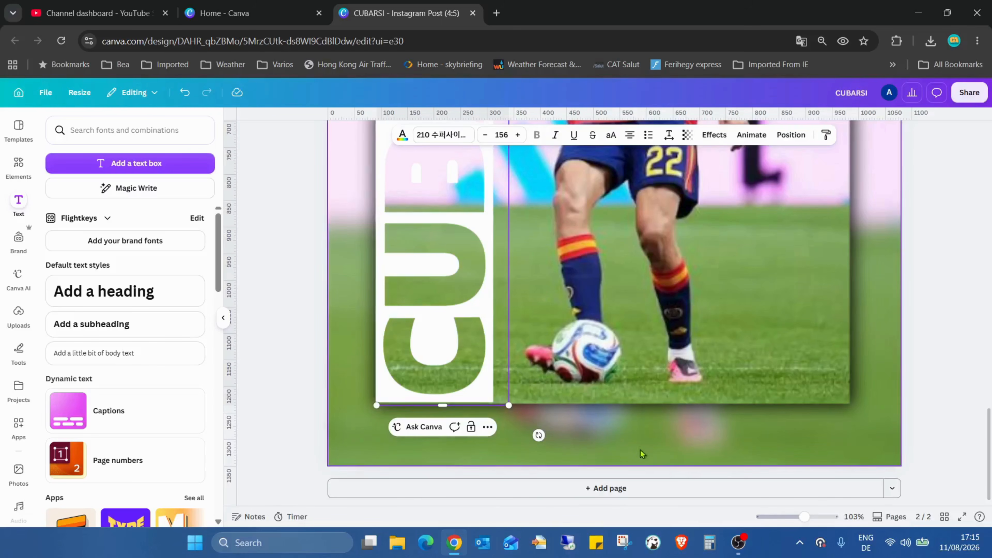
{"action": "left_click", "coordinate": [600, 423]}
{"action": "left_click", "coordinate": [467, 314]}
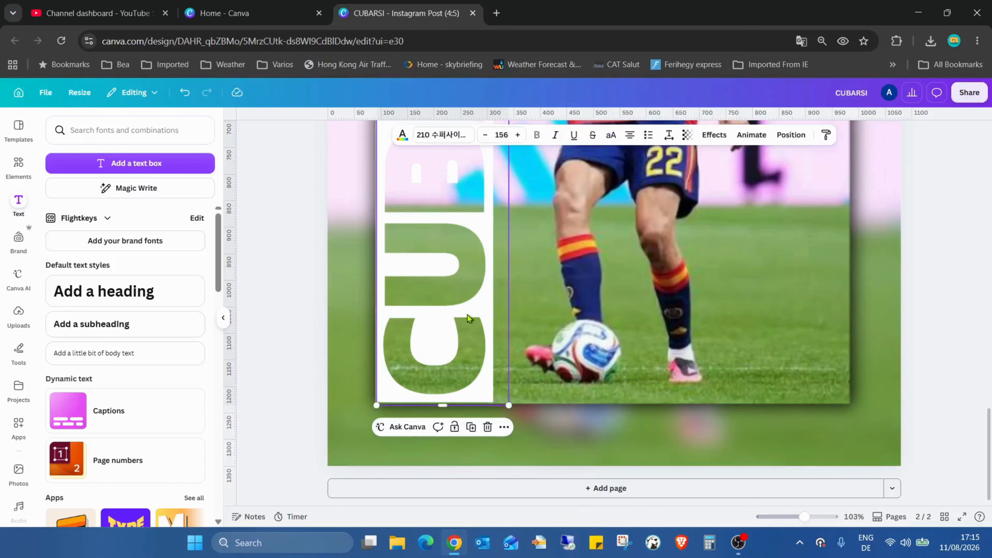
{"action": "key", "text": "Down"}
{"action": "key", "text": "Down"}
{"action": "key", "text": "Down"}
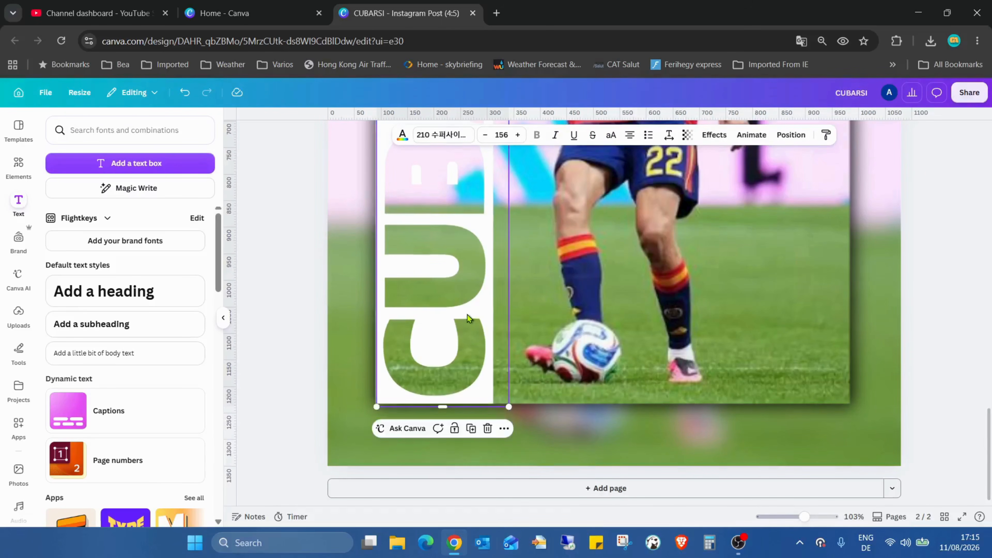
Step: Check the CUBARSI heading's upper end against the sharp photo and show the design in full screen
{"action": "scroll", "coordinate": [467, 314], "scroll_direction": "up", "scroll_amount": 9}
{"action": "scroll", "coordinate": [497, 293], "scroll_direction": "down", "scroll_amount": 2}
{"action": "scroll", "coordinate": [497, 300], "scroll_direction": "down", "scroll_amount": 1}
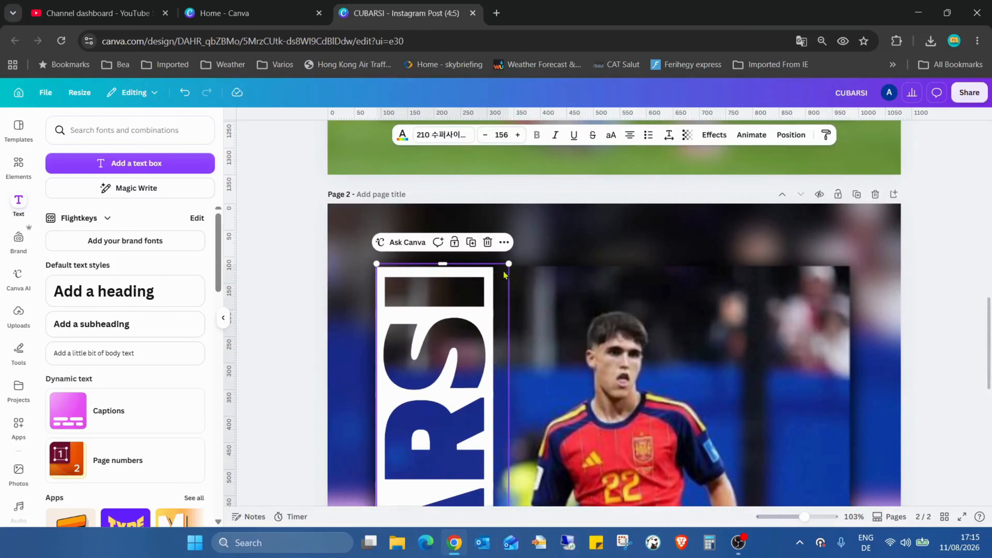
{"action": "left_click", "coordinate": [961, 516]}
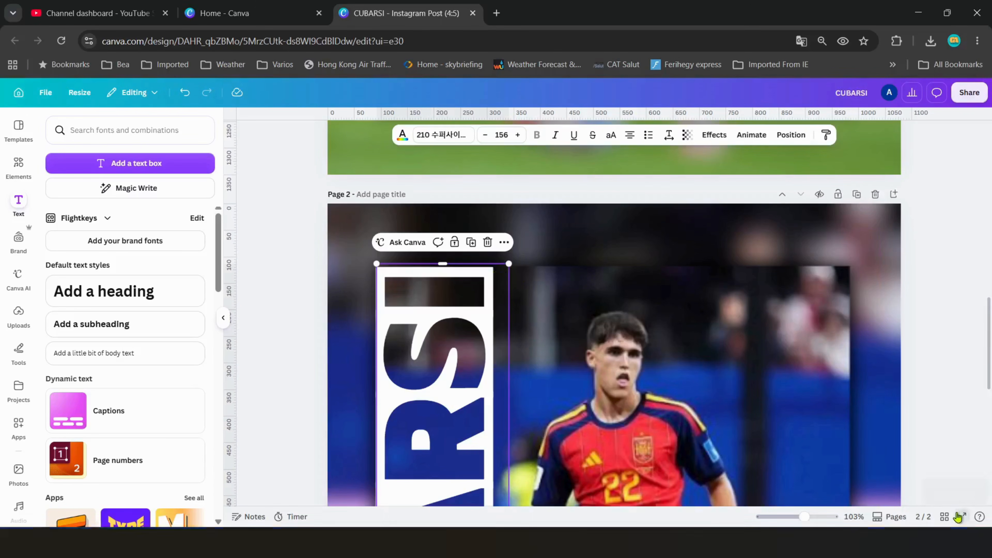